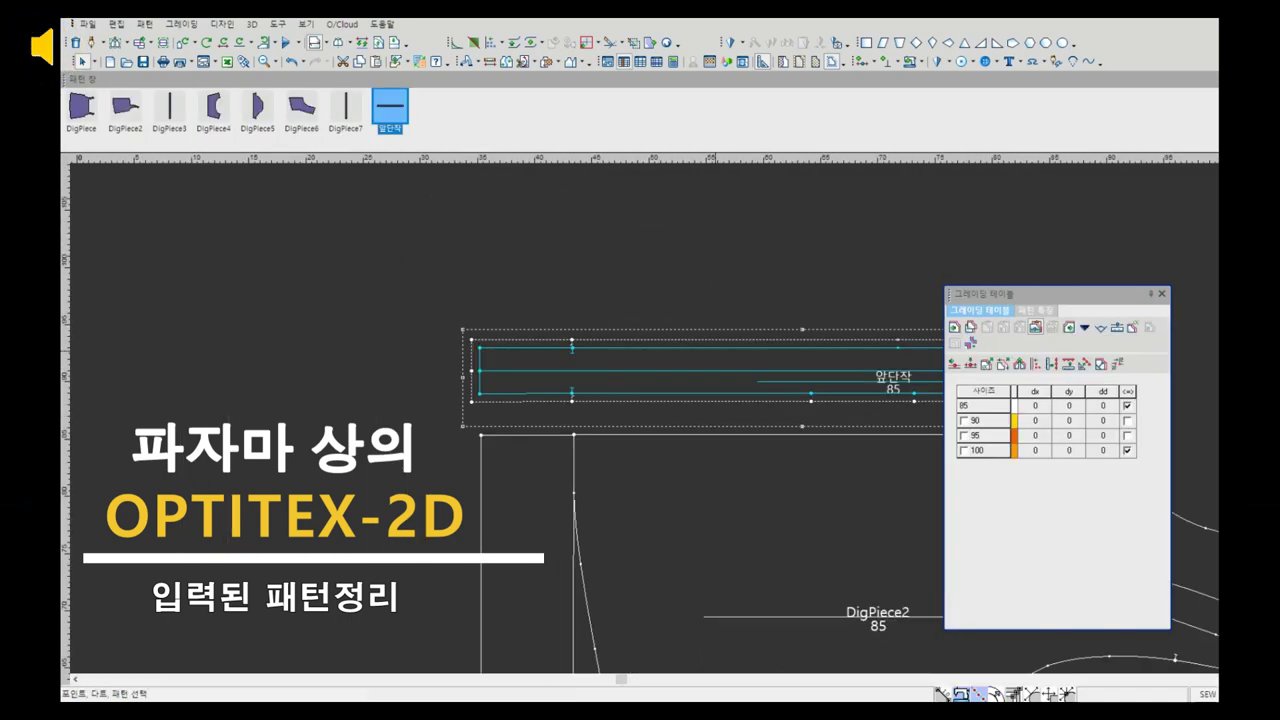
Select the DigPiece6 pattern piece, then several pajama-top pieces together, then DigPiece6 again
scroll(687, 394, "down", 2)
left_click(301, 106)
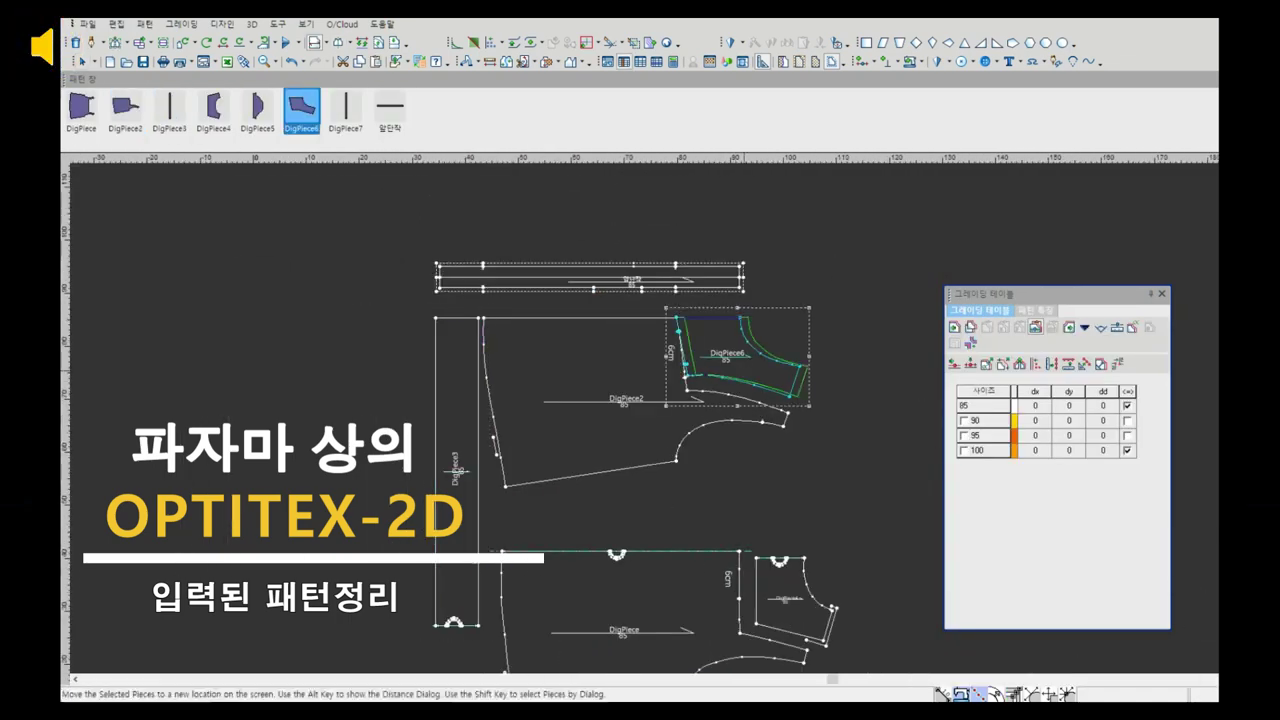
scroll(878, 445, "up", 3)
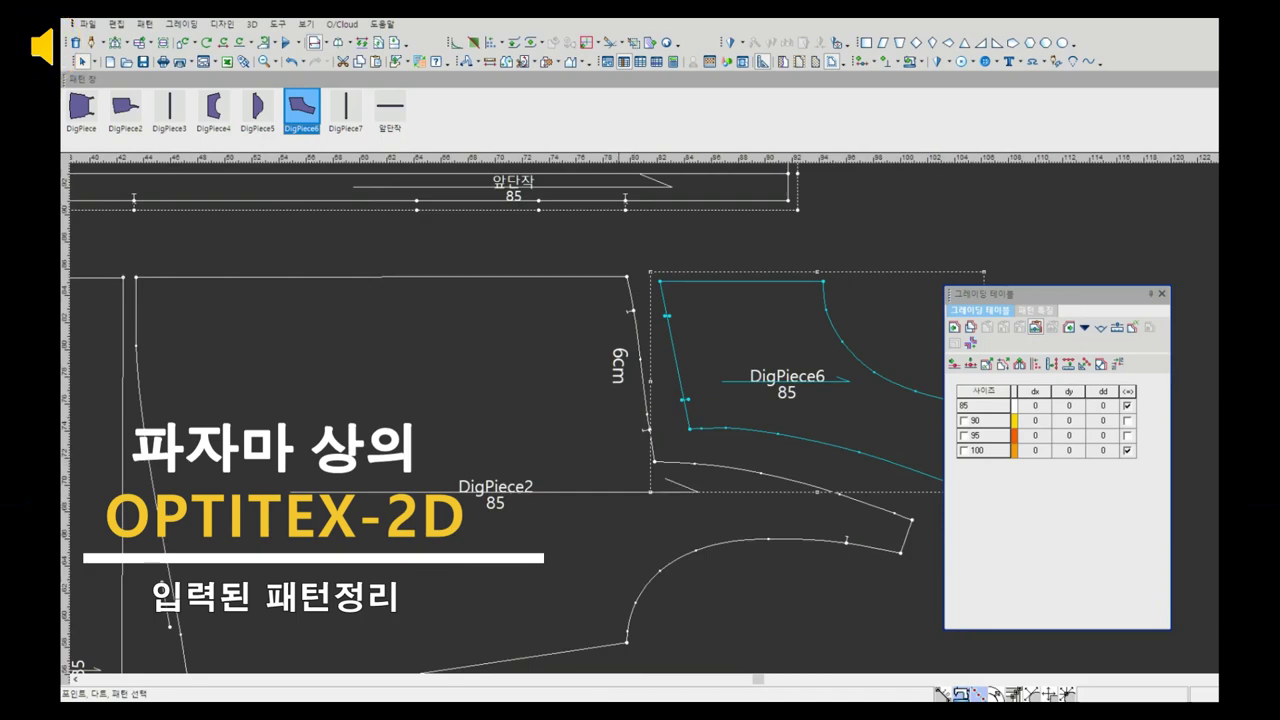
scroll(640, 420, "down", 3)
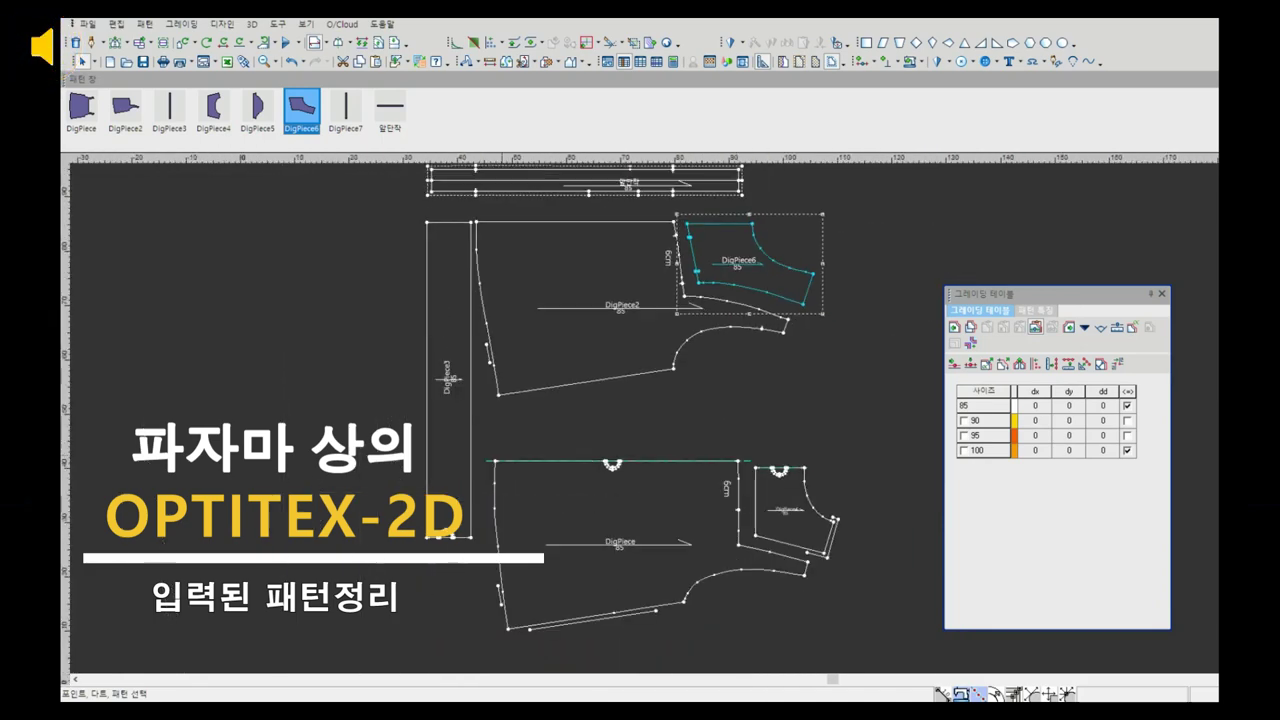
left_click(523, 430)
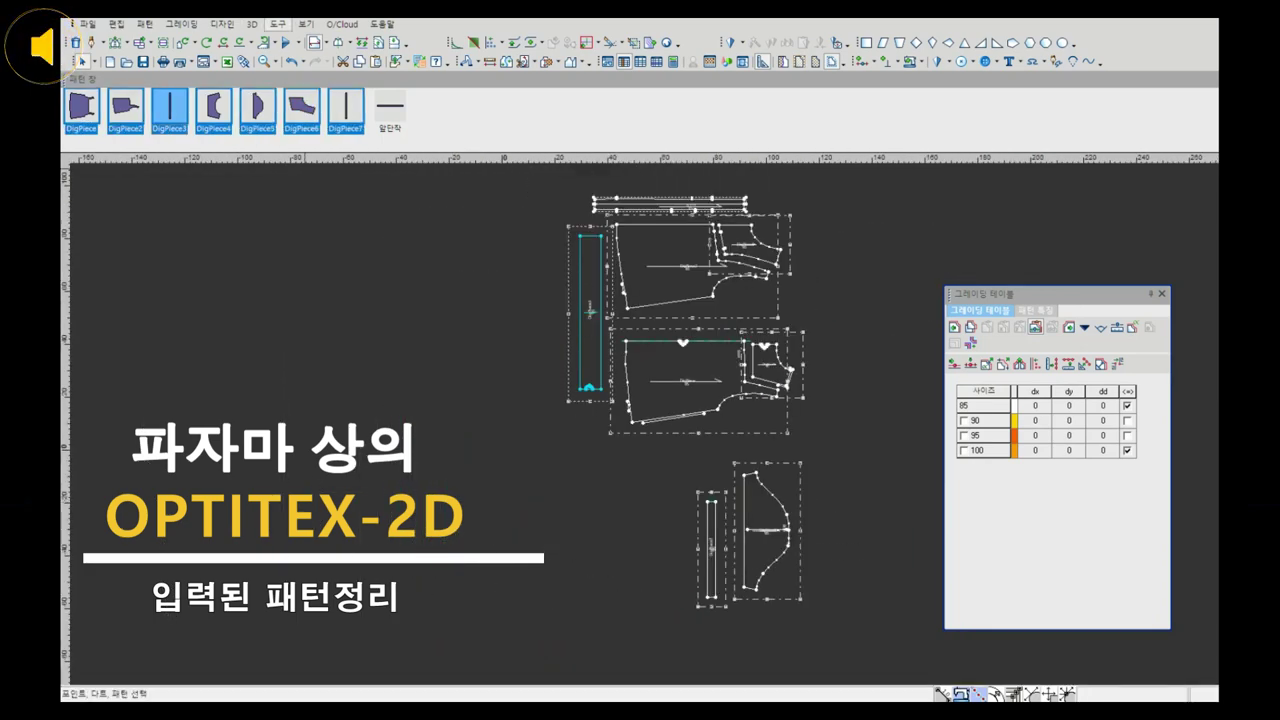
scroll(700, 360, "up", 4)
left_click(301, 106)
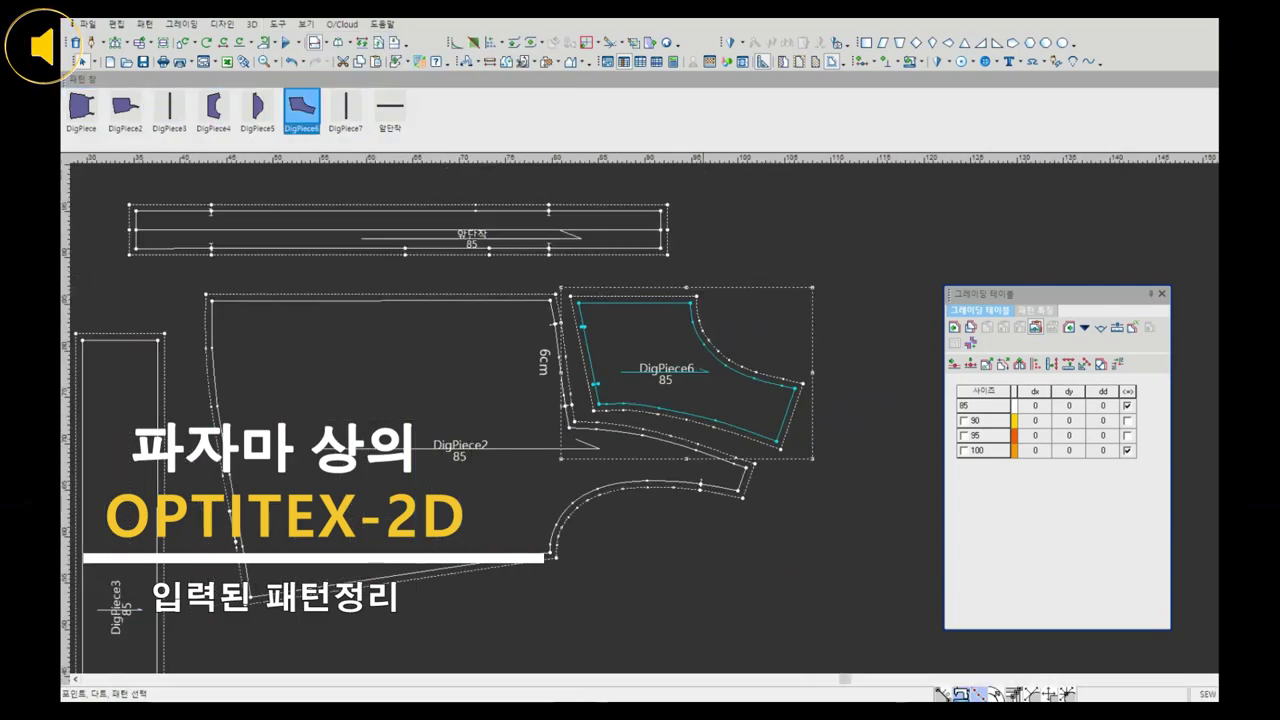
scroll(470, 325, "up", 2)
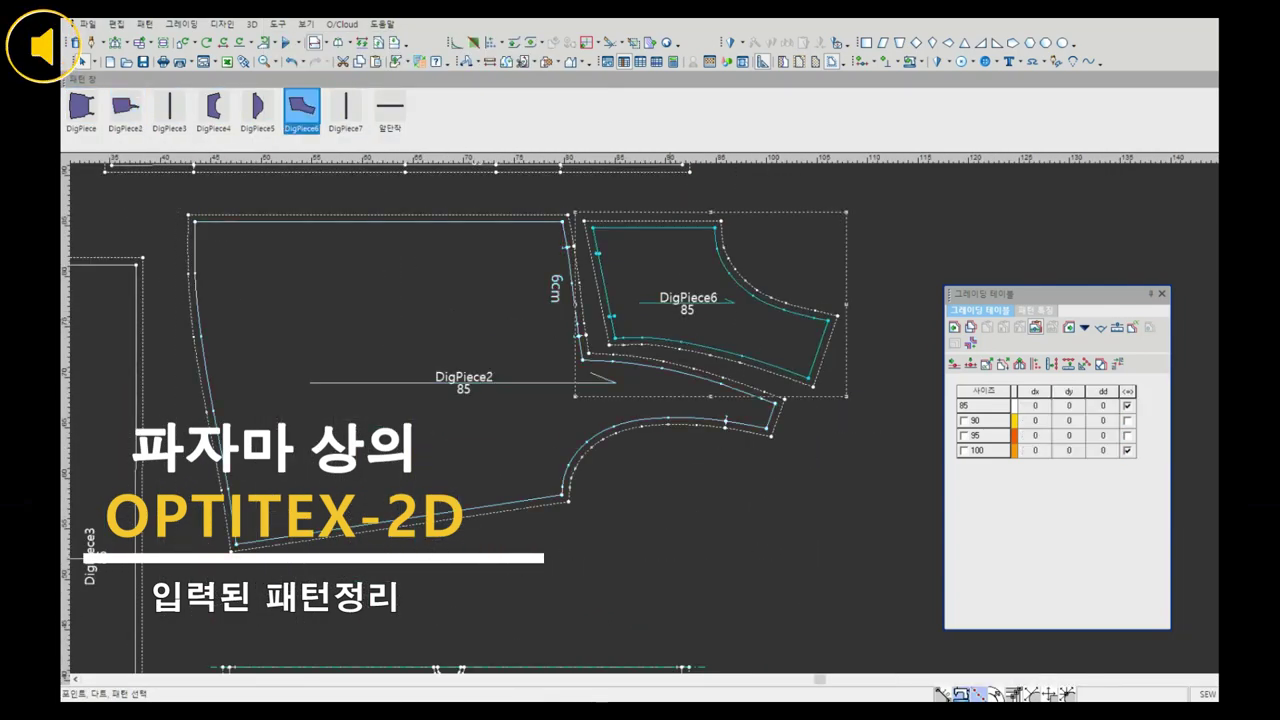
Step through the pieces from DigPiece to DigPiece5, ending on the 앞단작 band piece
left_click(82, 106)
left_click(125, 106)
left_click(213, 106)
left_click(257, 106)
scroll(681, 423, "up", 3)
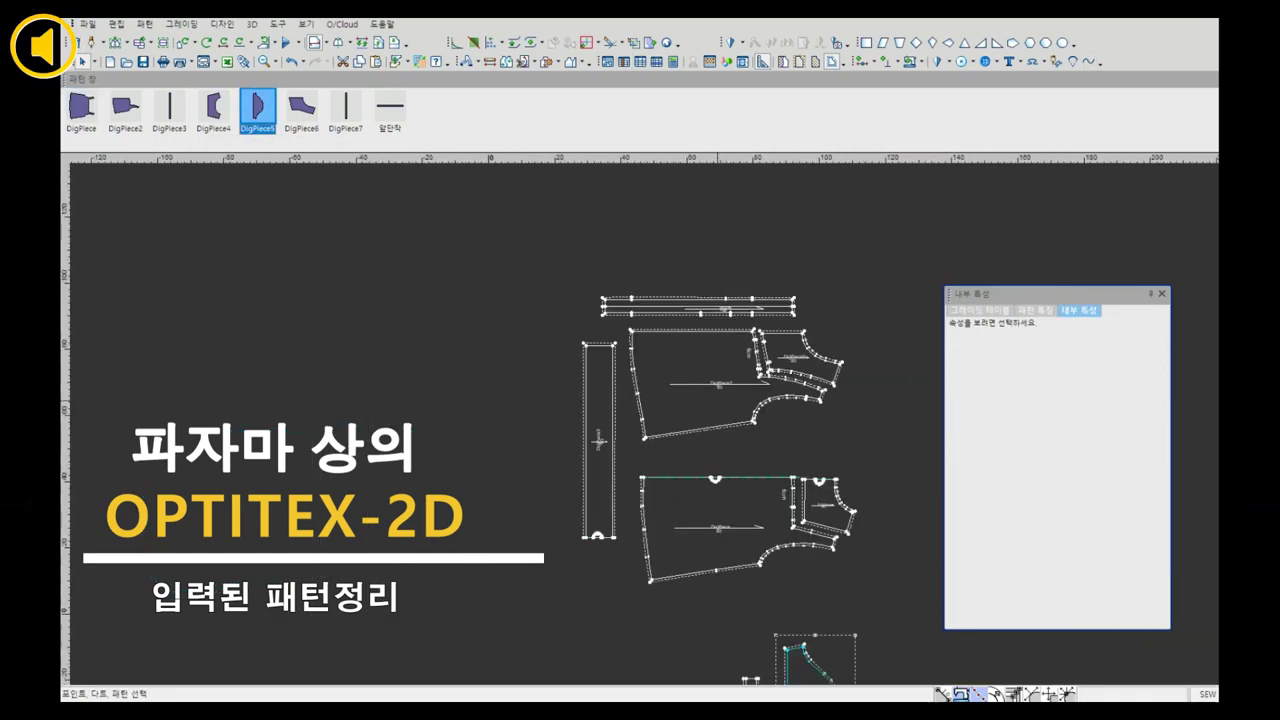
left_click(390, 106)
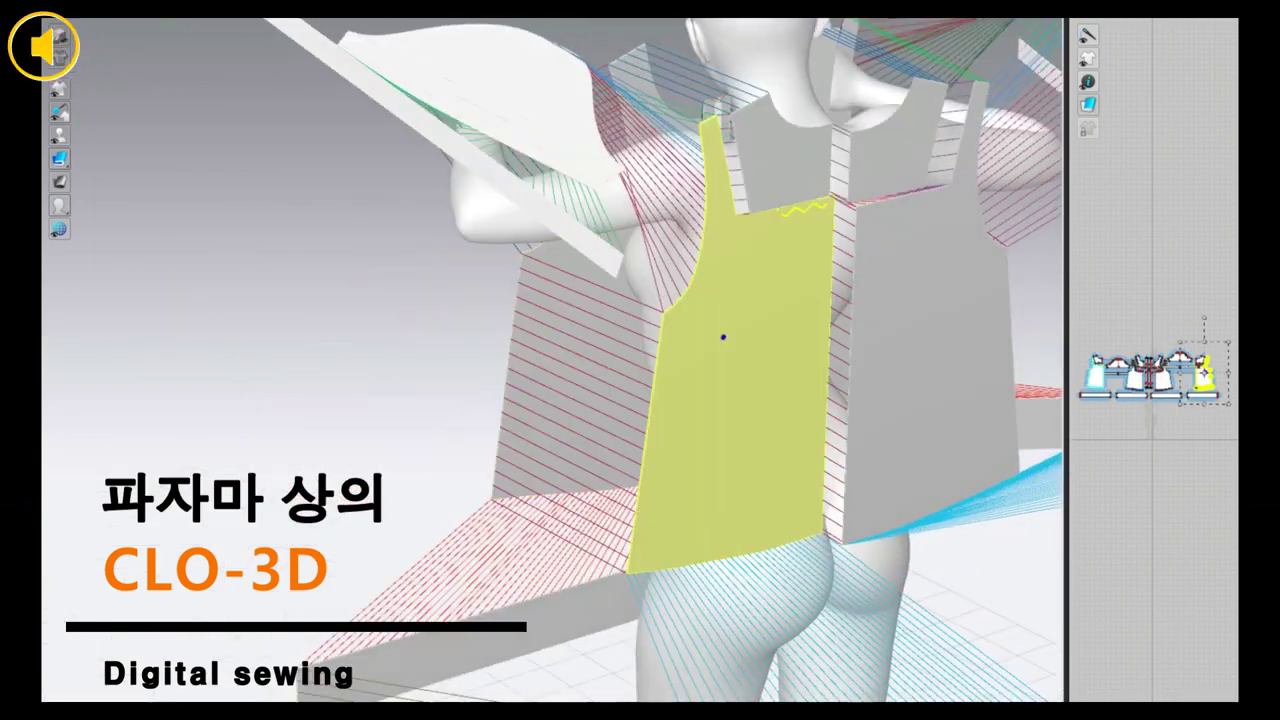
Select the long band piece and orbit the view around to the avatar's back
left_click(585, 88)
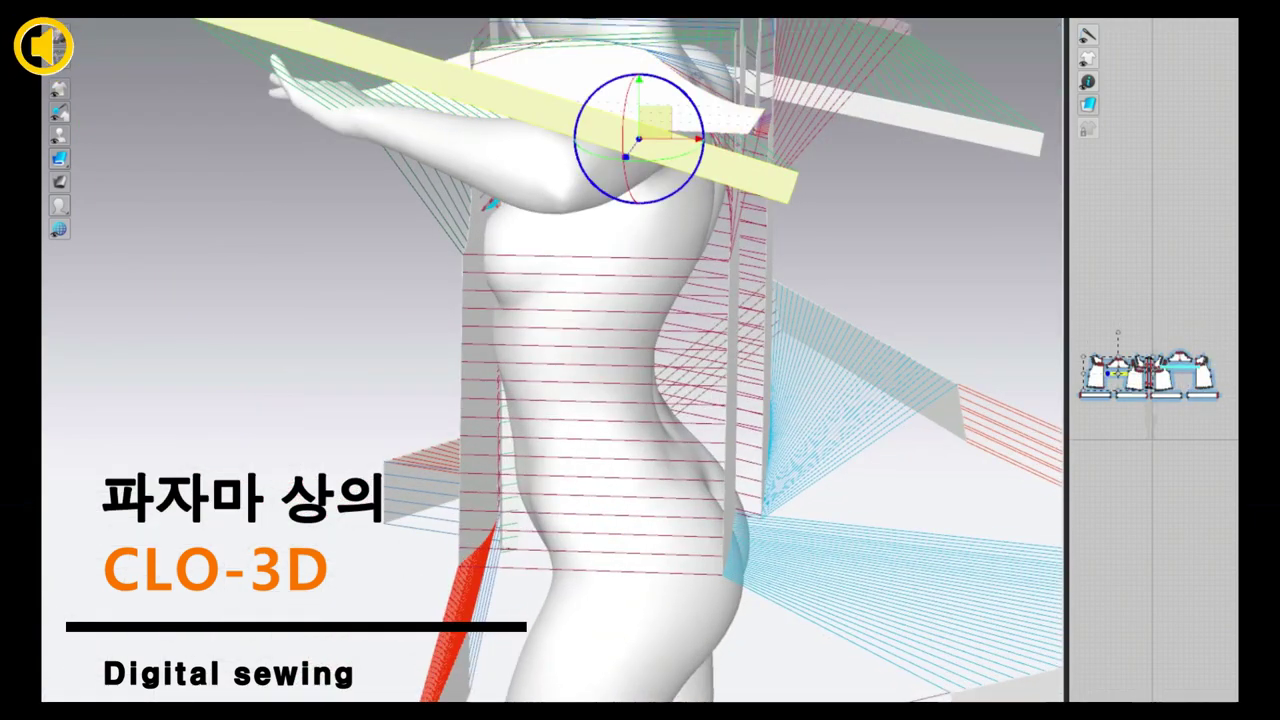
right_click_drag(660, 80, 695, 78)
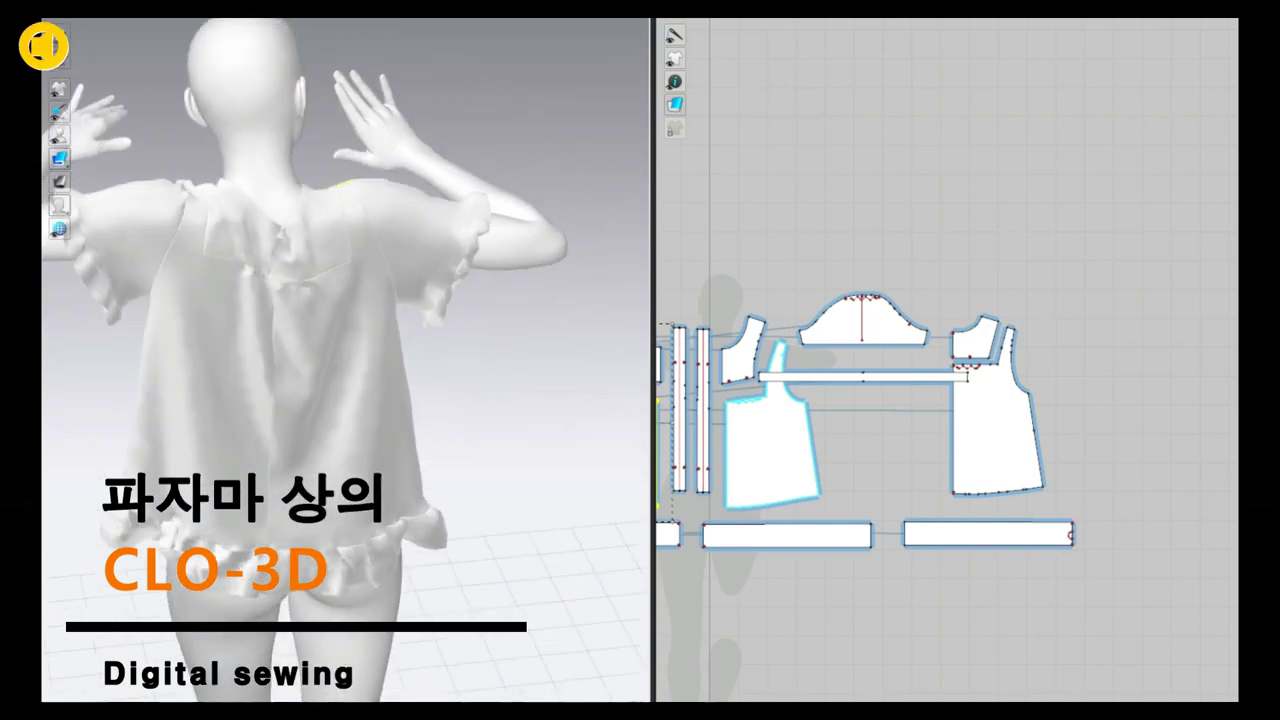
Inspect the back yoke, placket, back and front bodice pieces, then show sewing lines
left_click(975, 338)
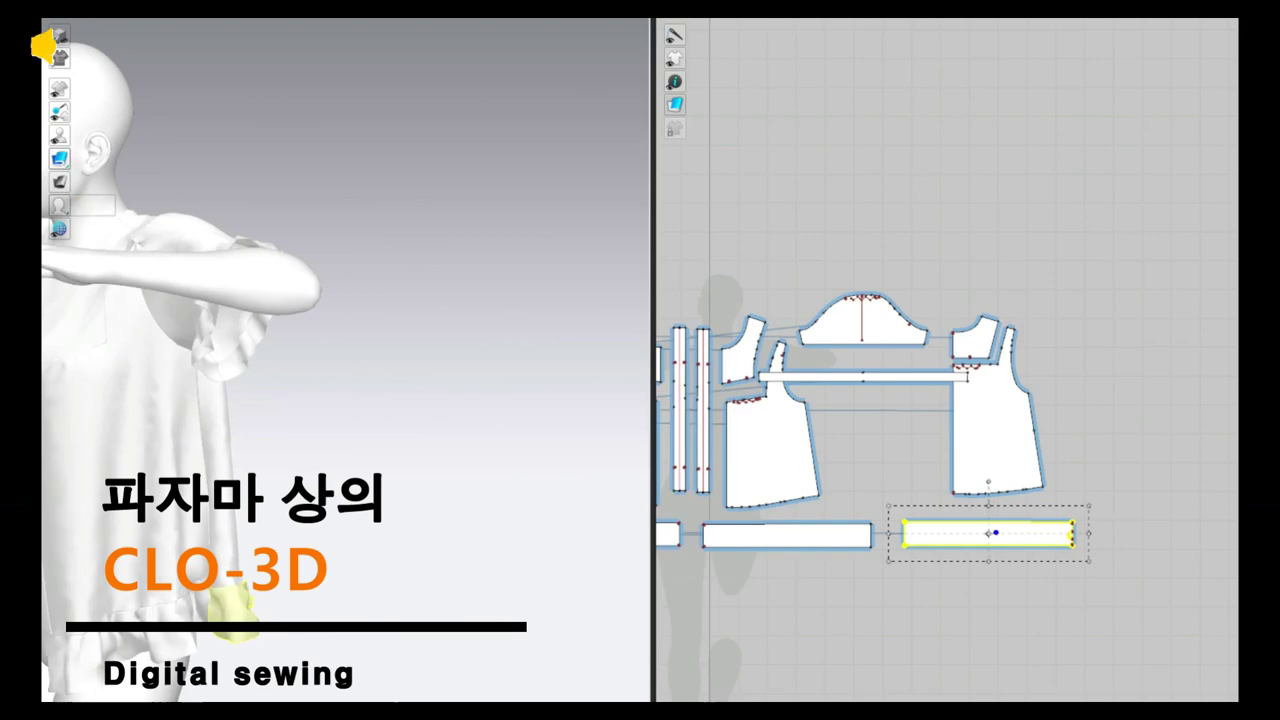
left_click(679, 408)
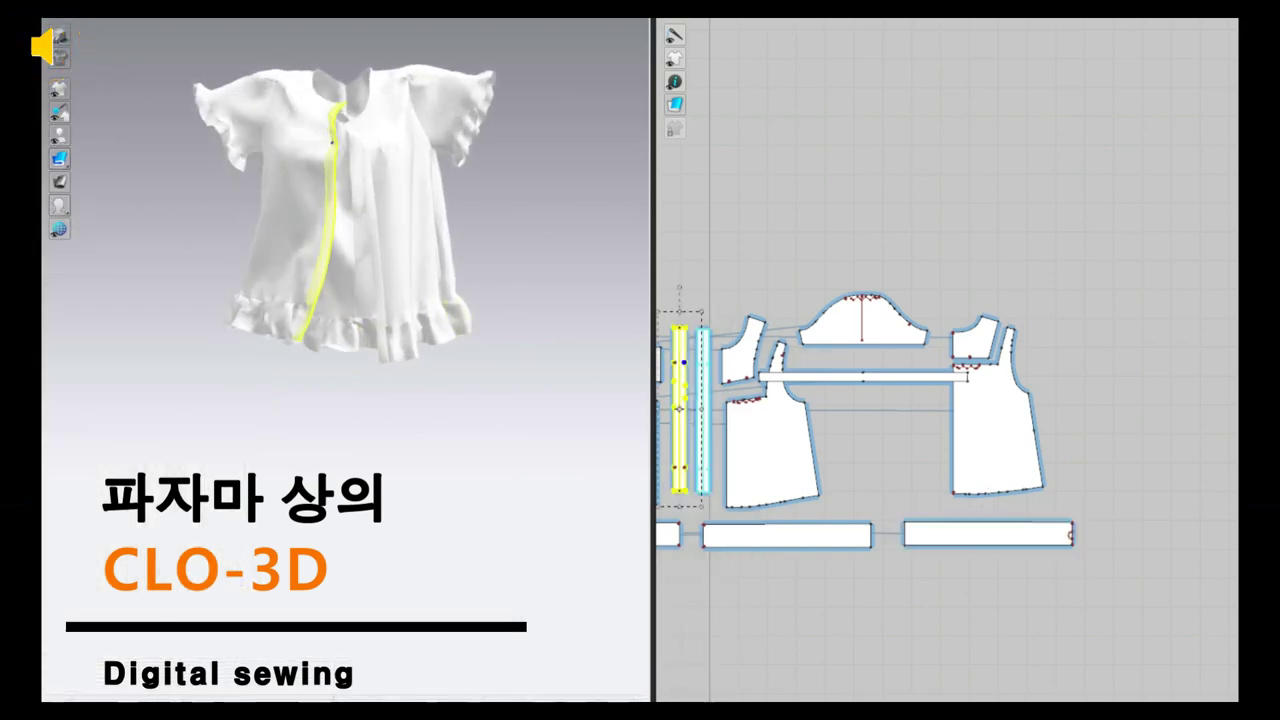
left_click(997, 410)
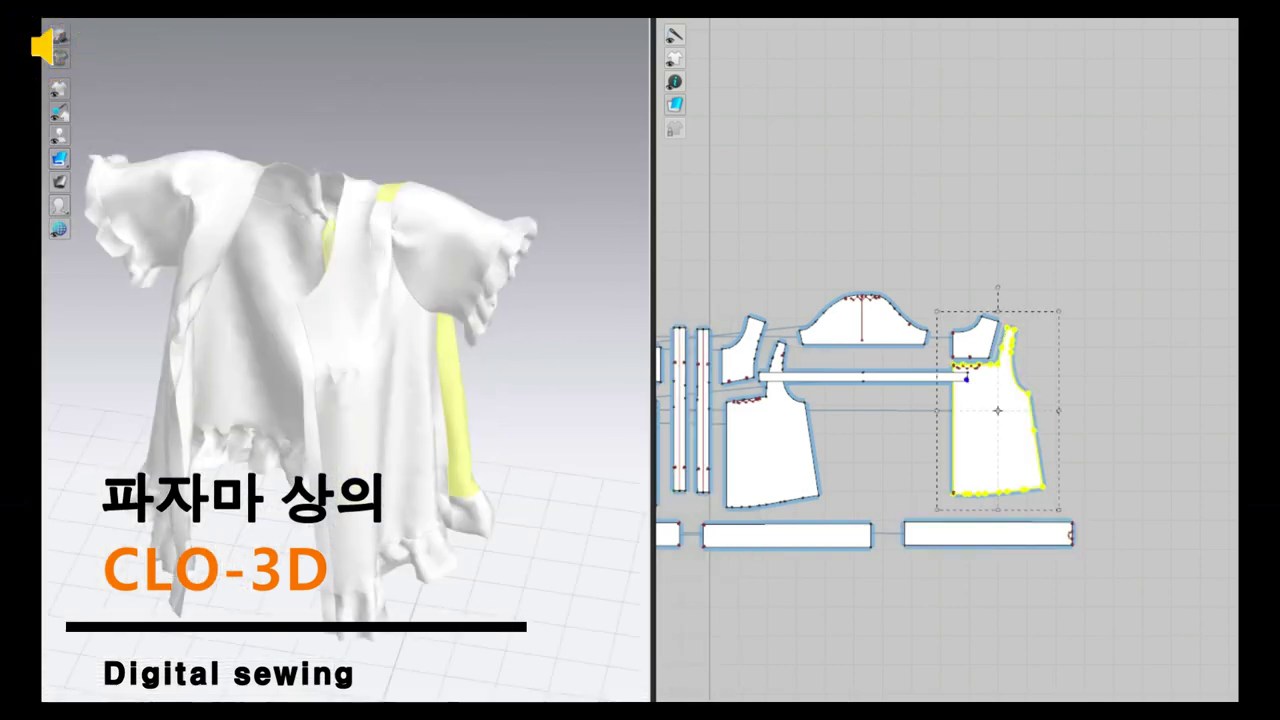
left_click(780, 356)
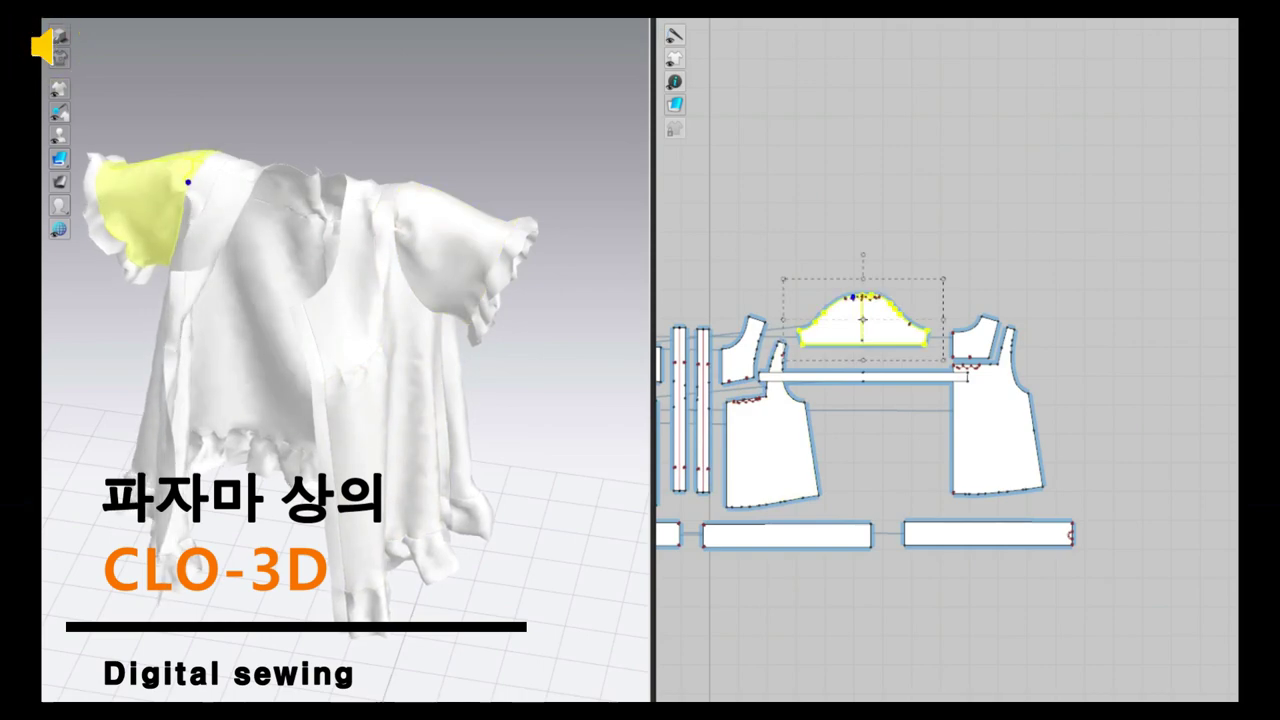
scroll(898, 325, "up", 5)
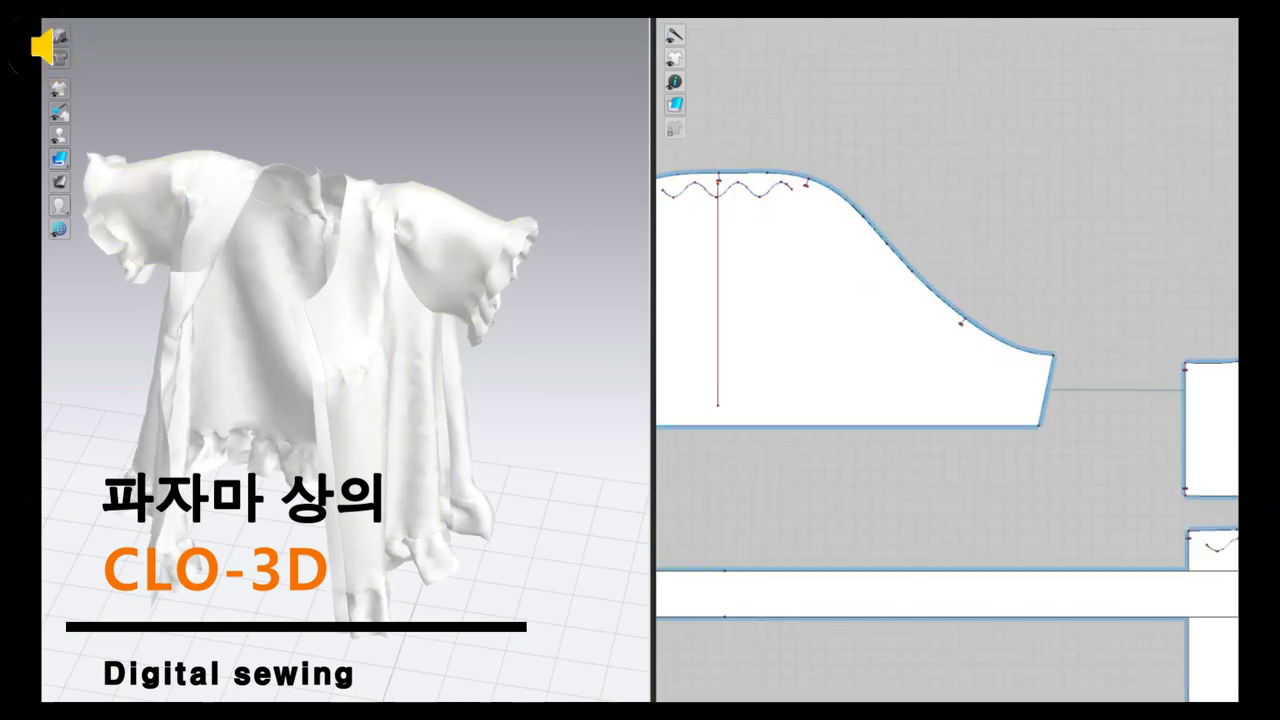
key("n")
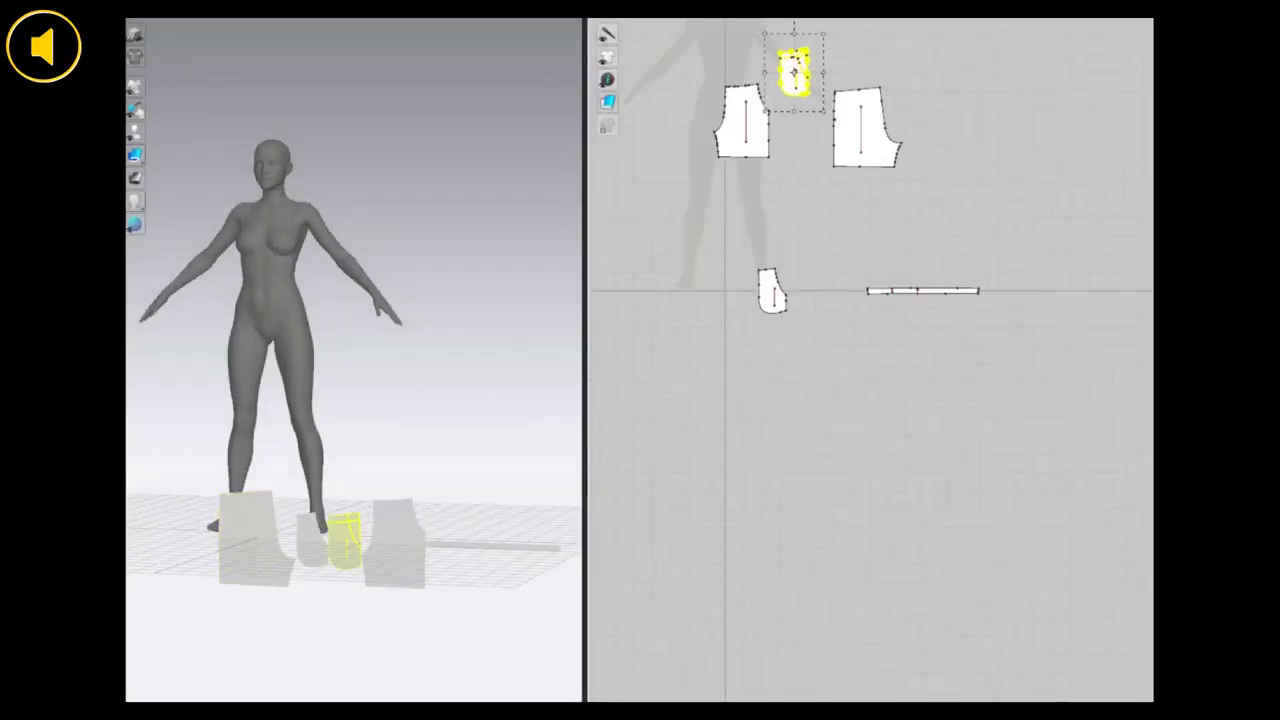
Select the other small shorts pattern piece beside the avatar
left_click(796, 637)
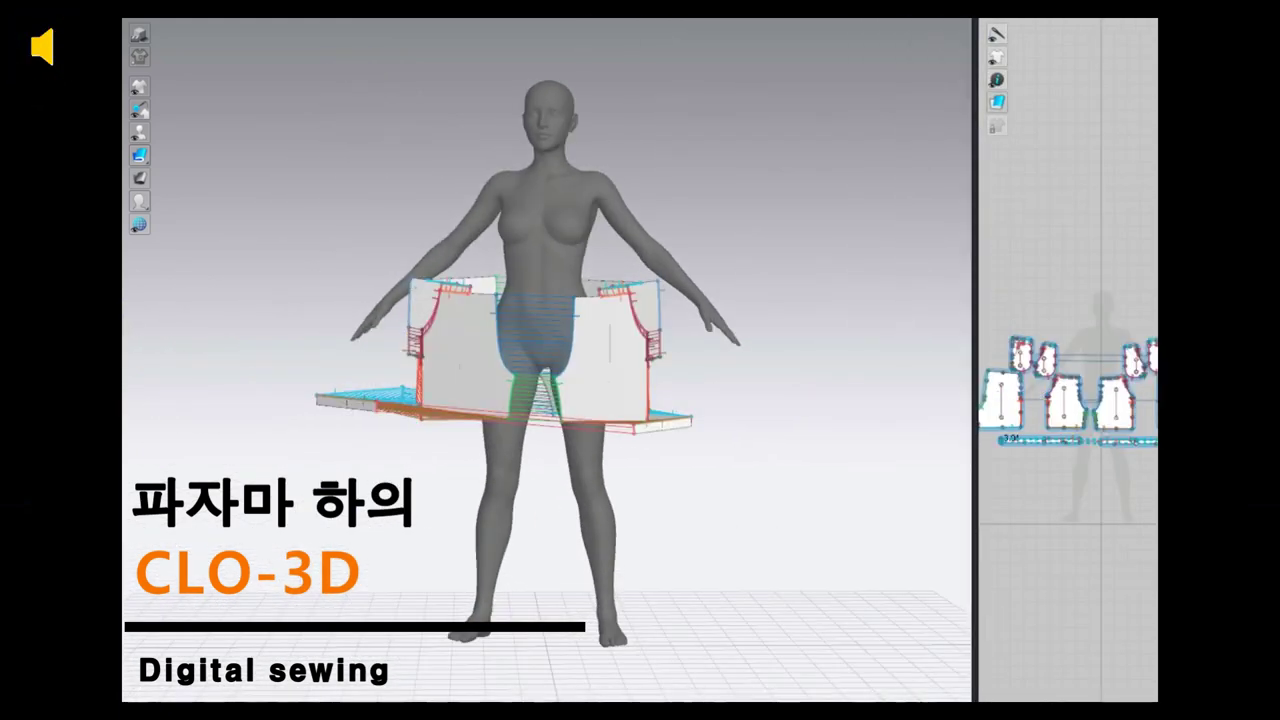
Simulate the shorts onto the avatar, then hide the avatar to view them alone
key("space")
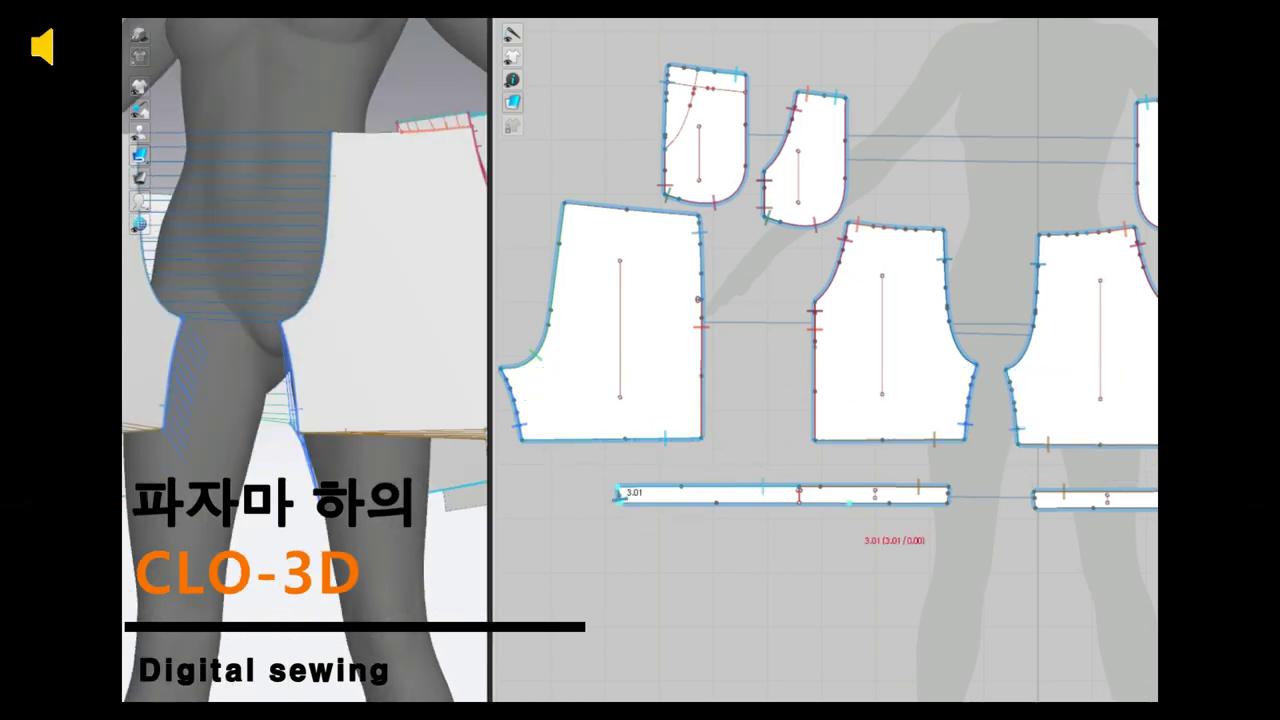
scroll(1100, 560, "down", 2)
scroll(1100, 560, "up", 4)
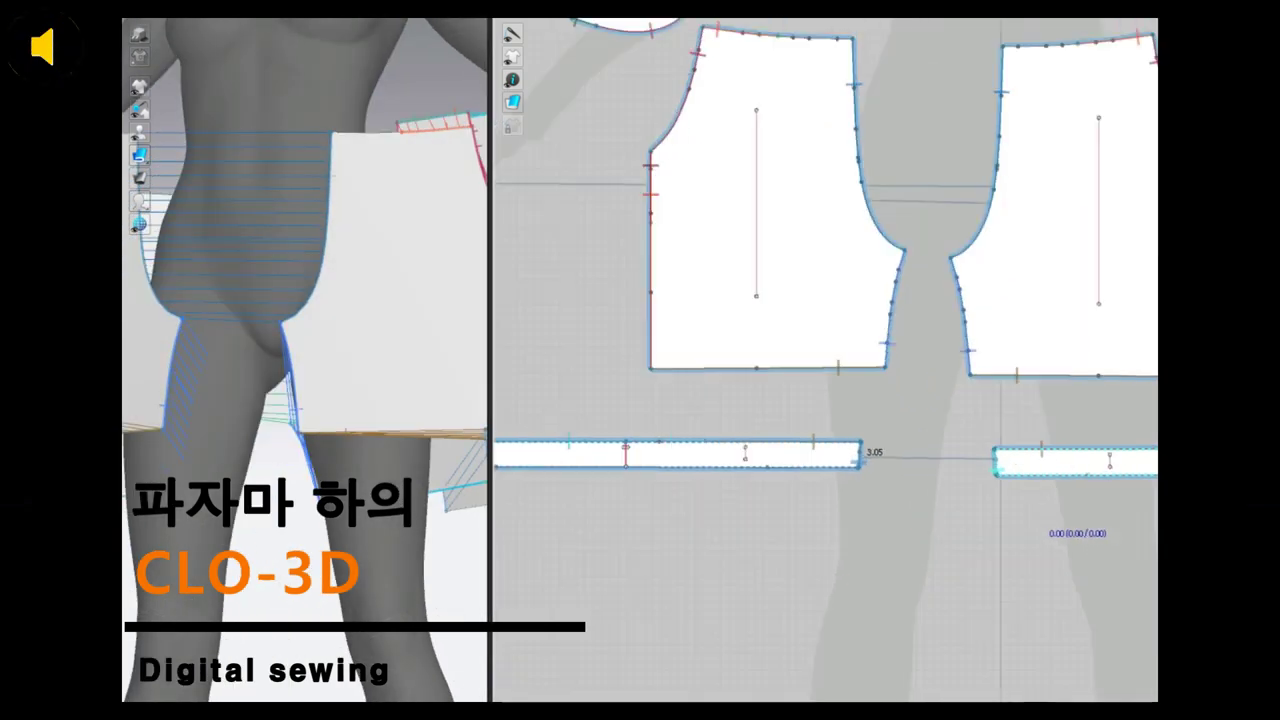
scroll(938, 420, "down", 2)
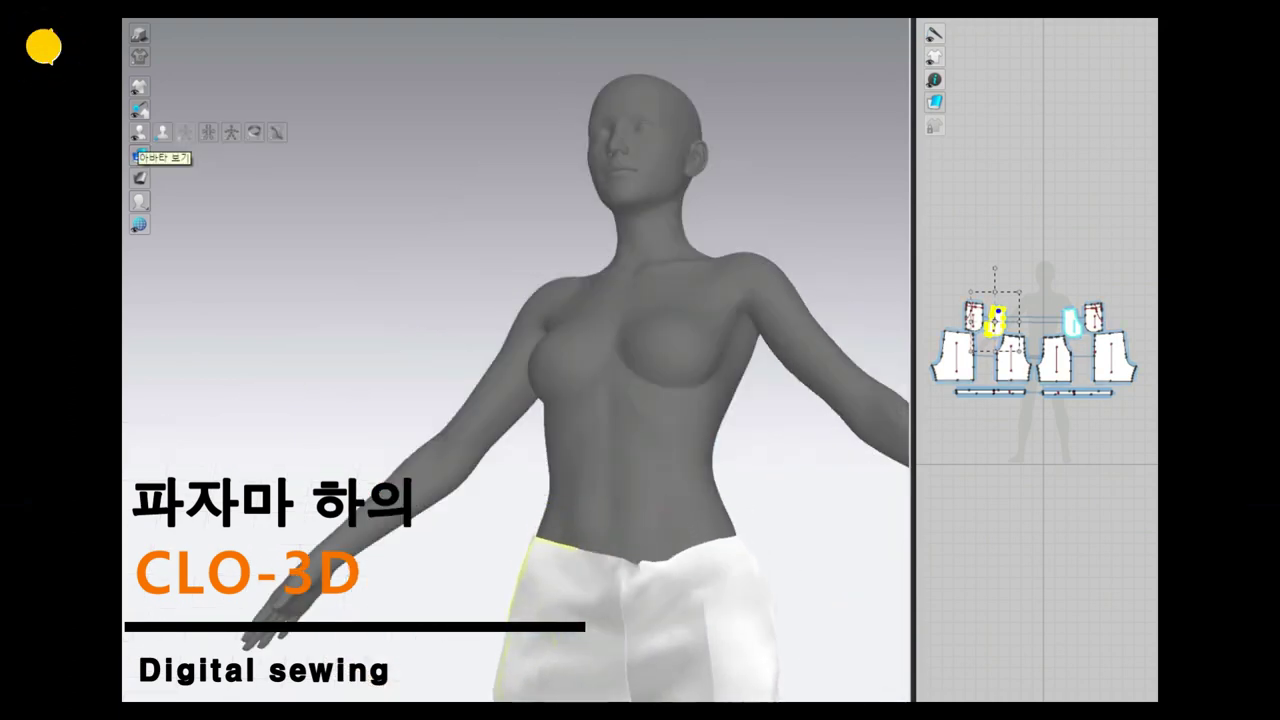
left_click(140, 156)
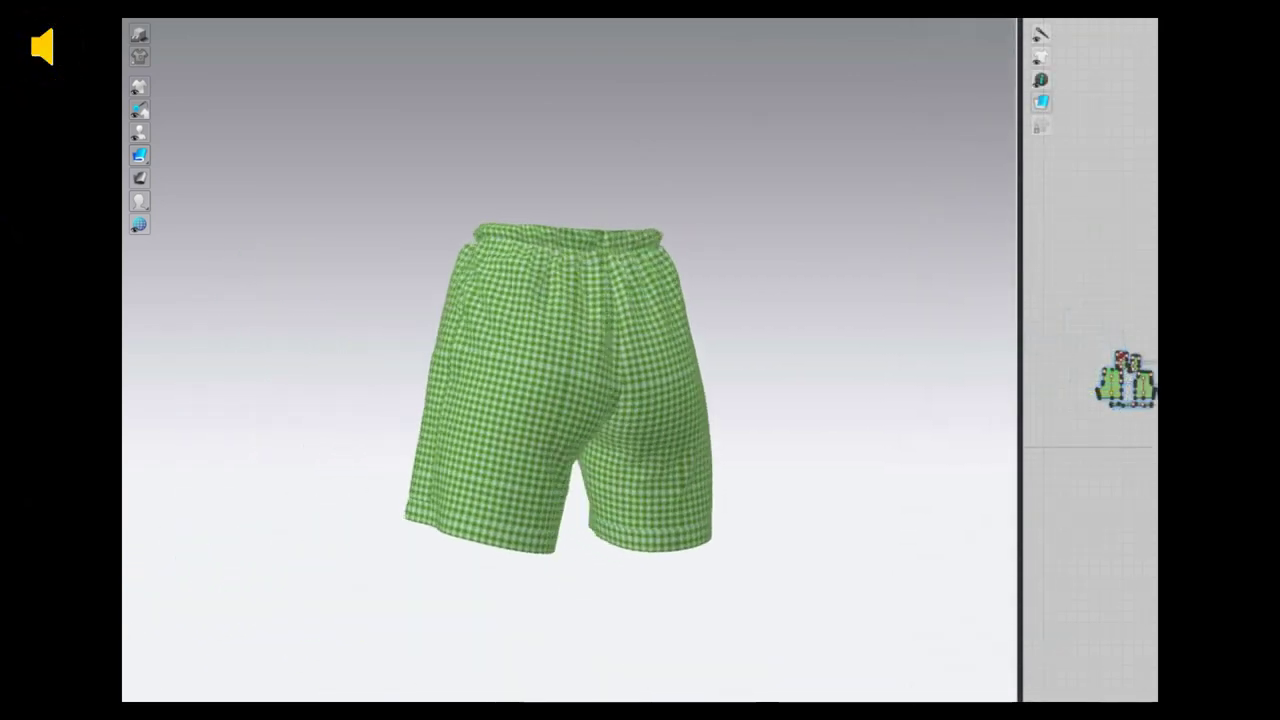
Select the shorts' hem band and bring the avatar back into view
left_click(574, 604)
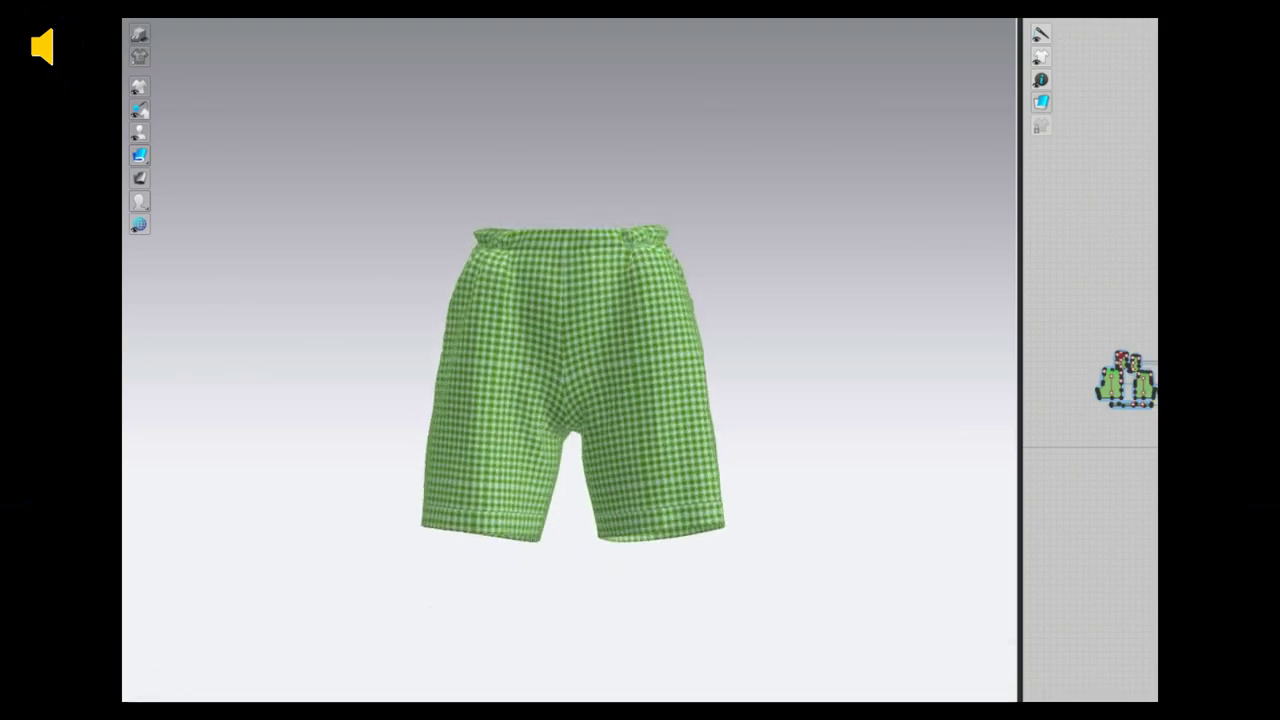
key("shift+a")
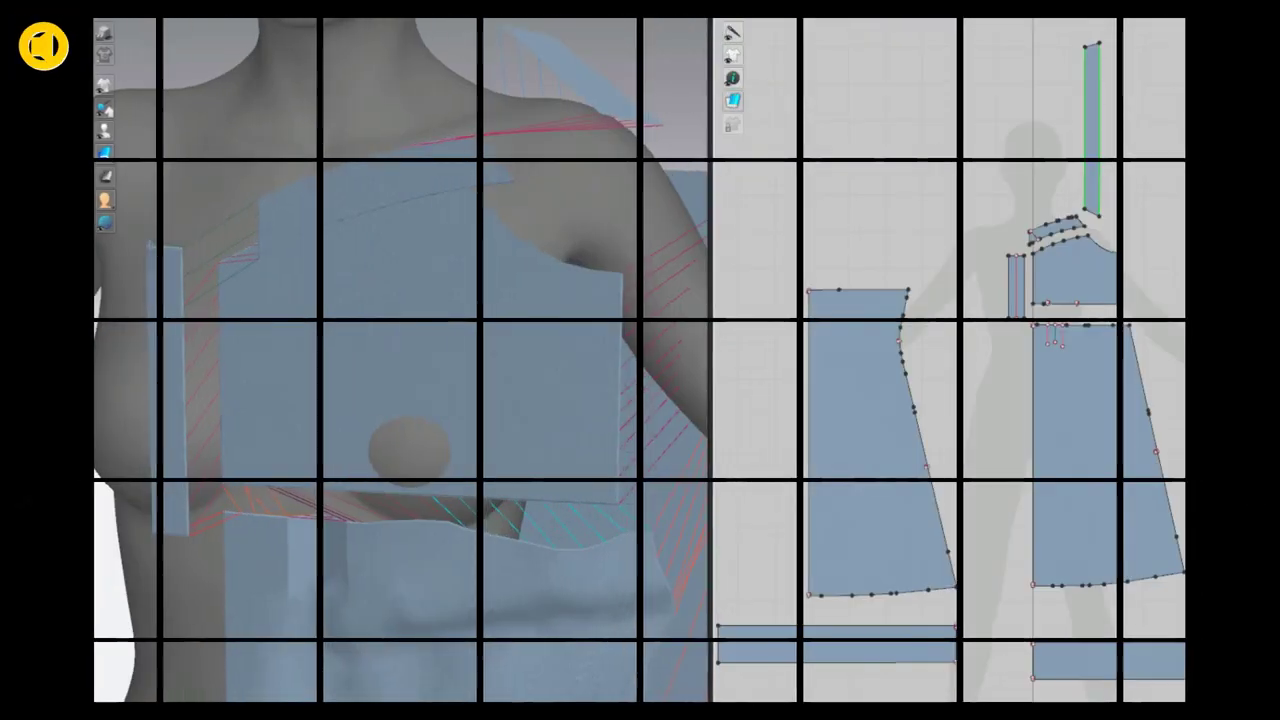
Switch to a straight front view and select the one-piece waist band piece to move it
scroll(975, 421, "down", 3)
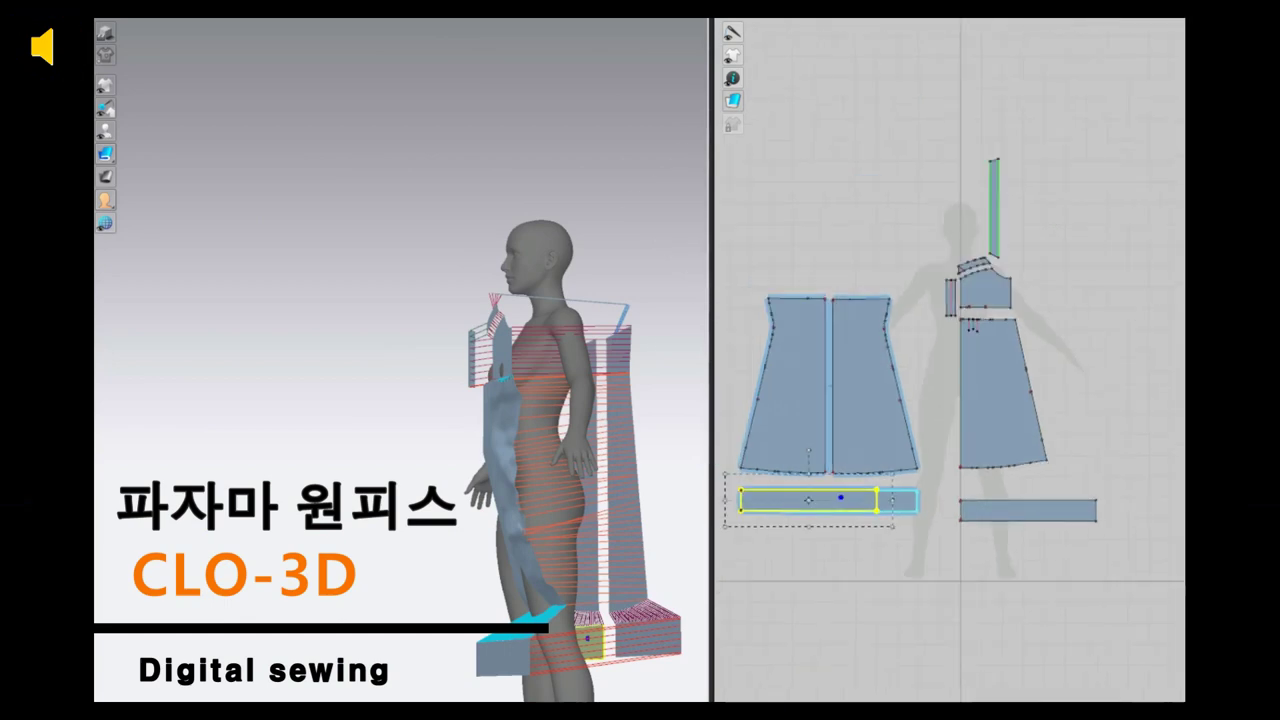
key("2")
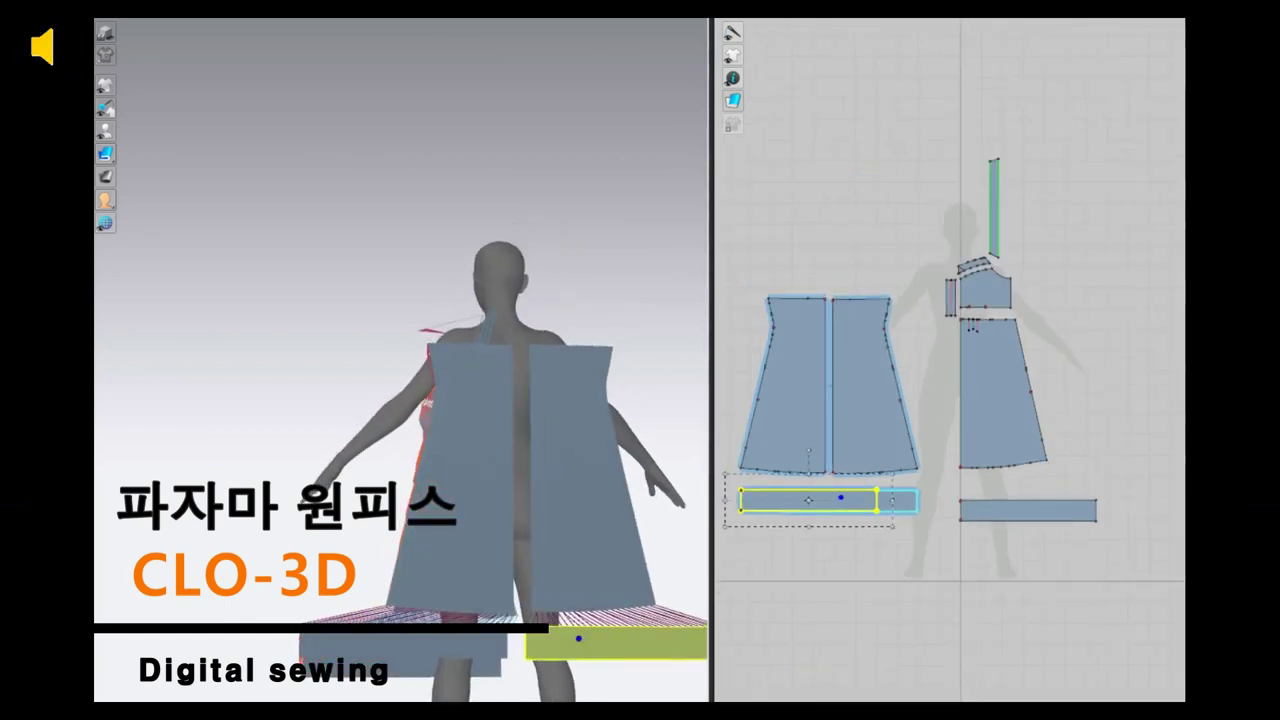
left_click(578, 637)
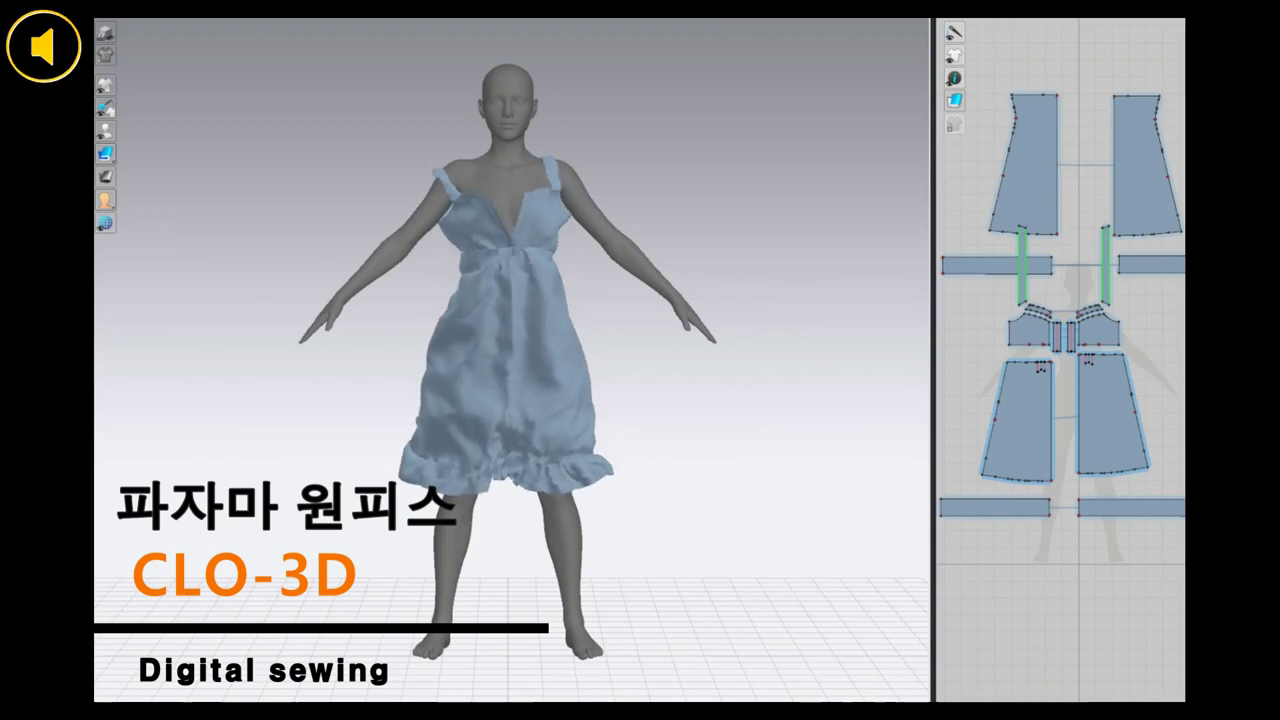
Select the one-piece's shoulder strap piece for adjustment
left_click(1022, 270)
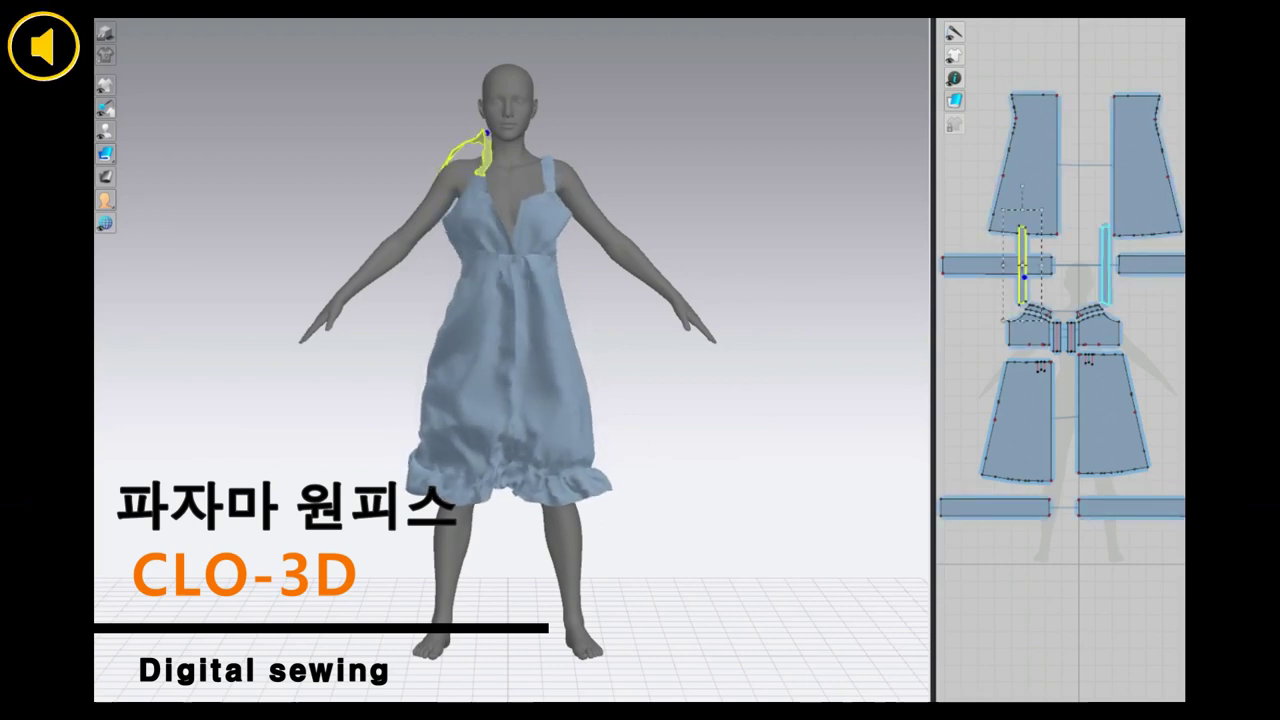